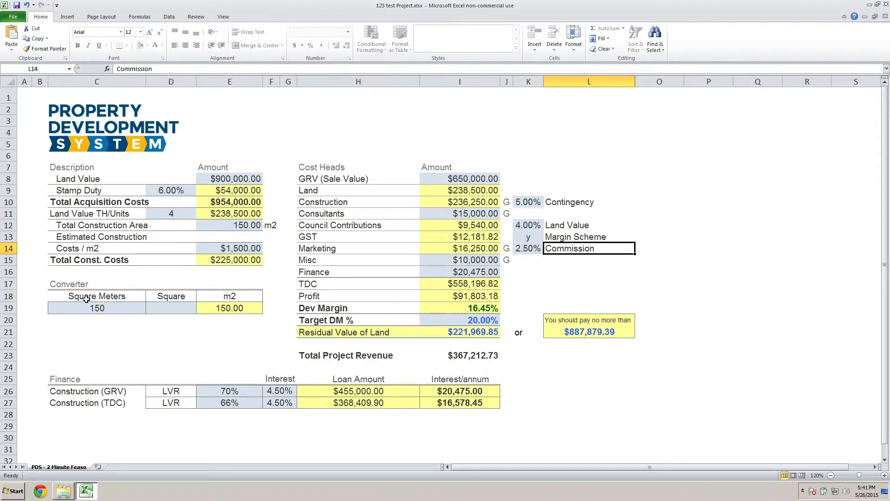
Step: Clear the Square Meters value in the converter and enter 20 under Square instead
click(94, 307)
key(Delete)
key(Tab)
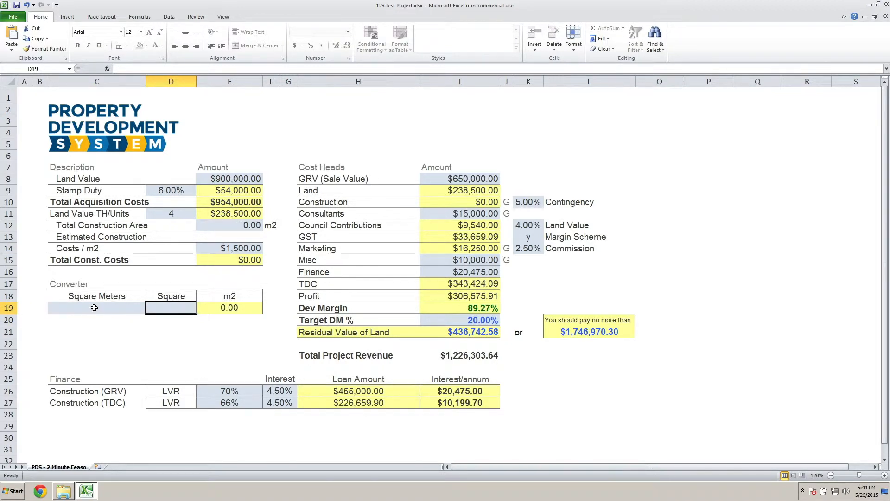
text(20)
key(Return)
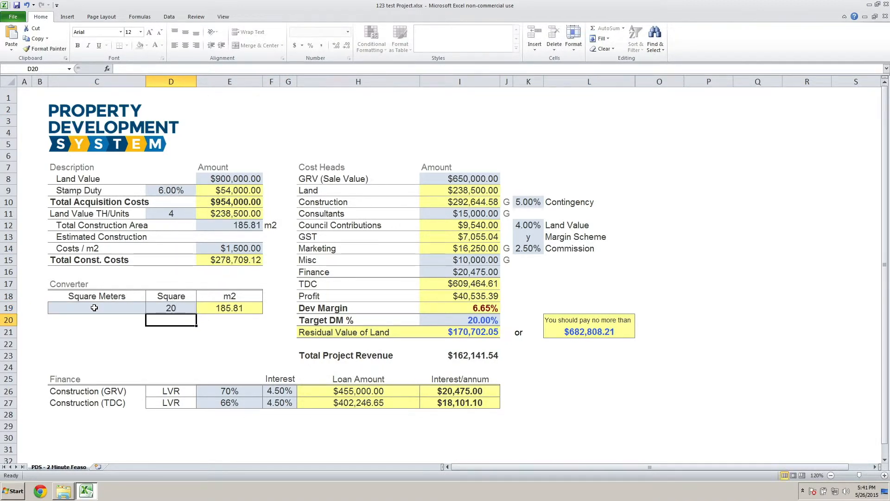
Step: Try a construction cost of 1550 per m2 and set it back to 1500
key(Up)
key(Up)
key(Up)
key(Up)
key(Up)
key(Up)
key(Right)
text(1550)
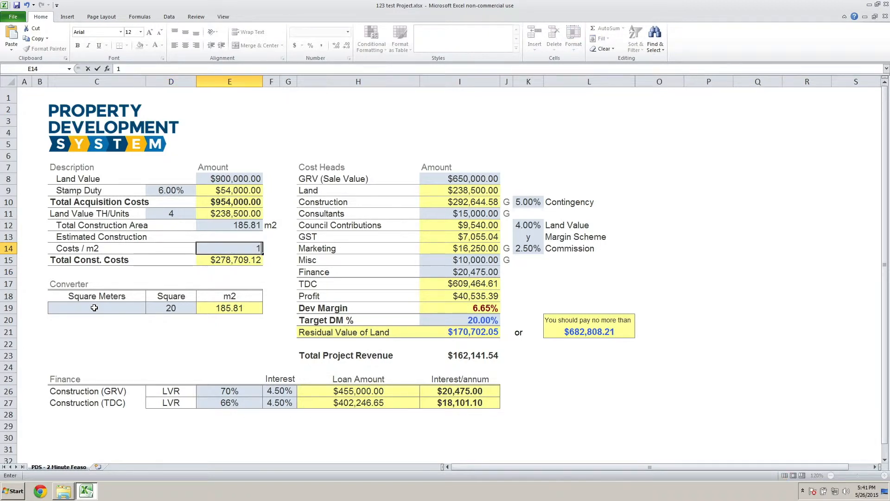
key(Return)
key(Up)
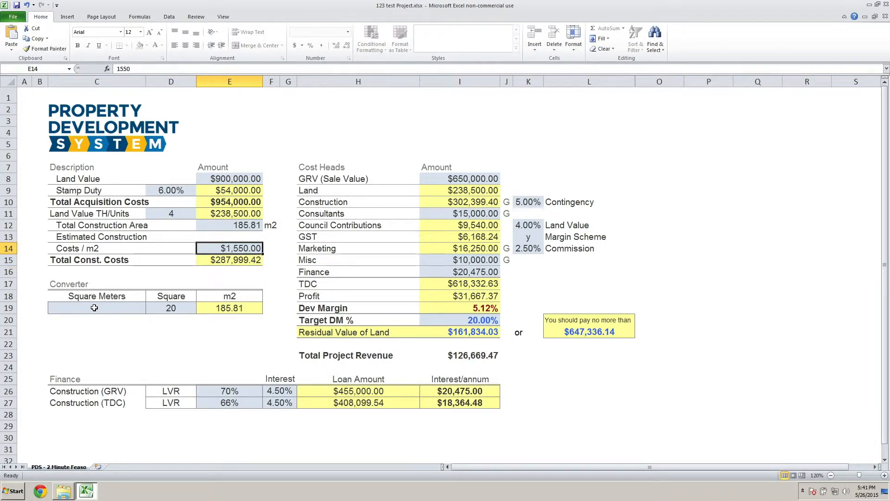
text(1500)
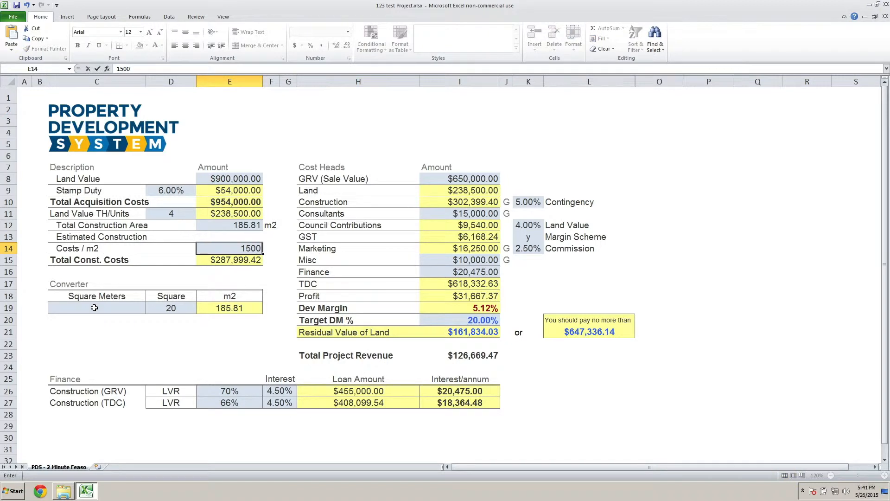
key(Return)
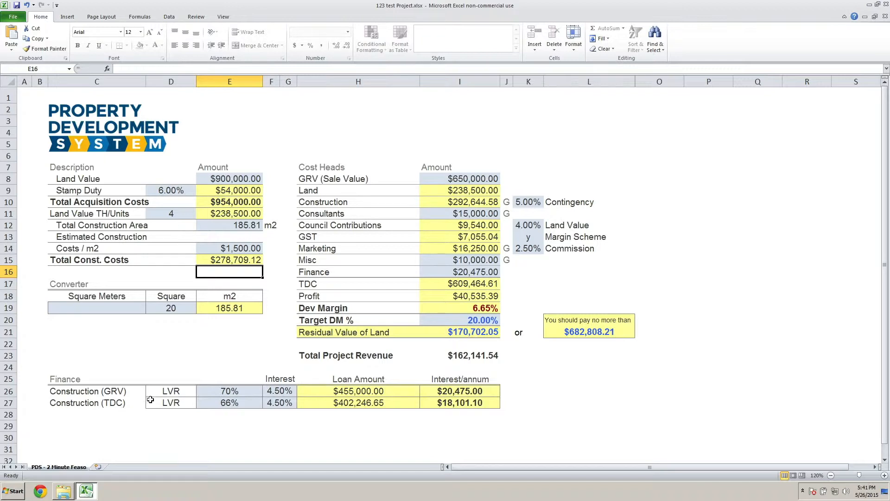
Step: Examine the LVR percentages for the Construction (GRV) and Construction (TDC) finance rows alongside the GRV cost head
click(185, 391)
click(238, 391)
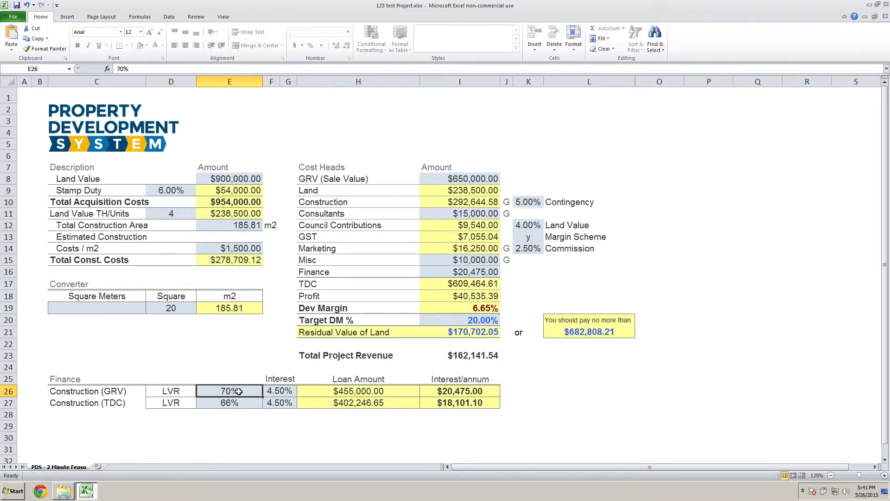
click(71, 394)
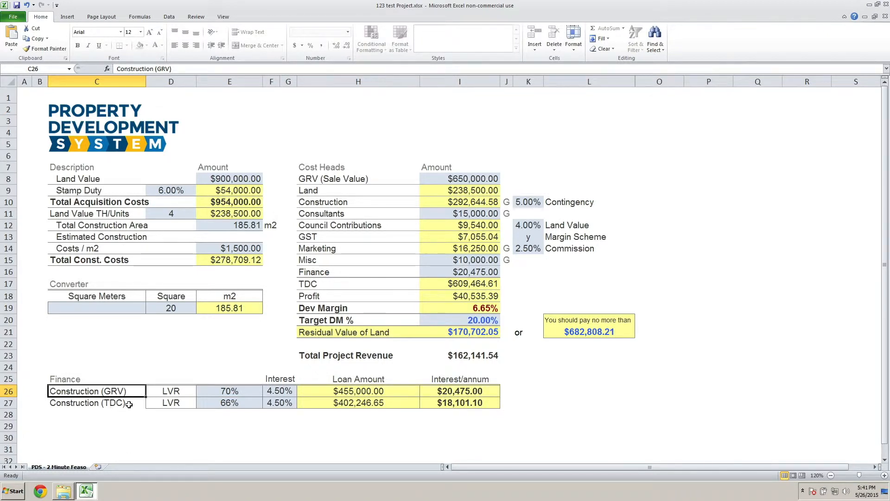
click(217, 392)
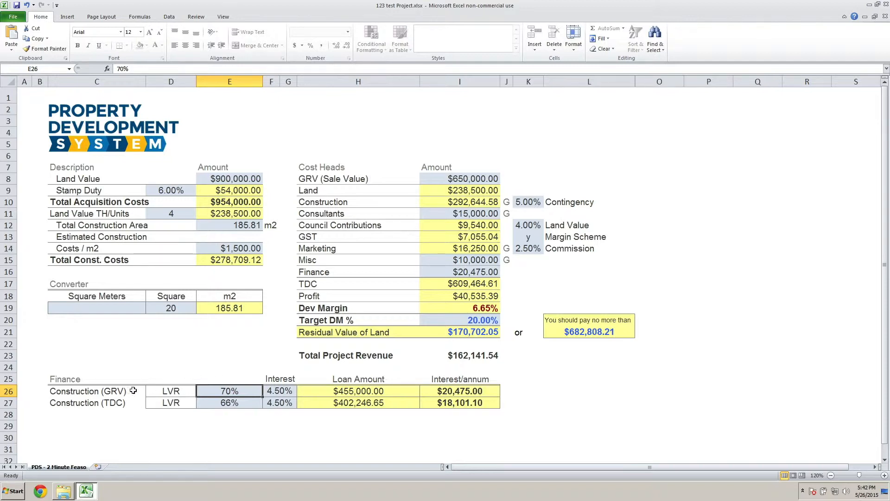
click(88, 392)
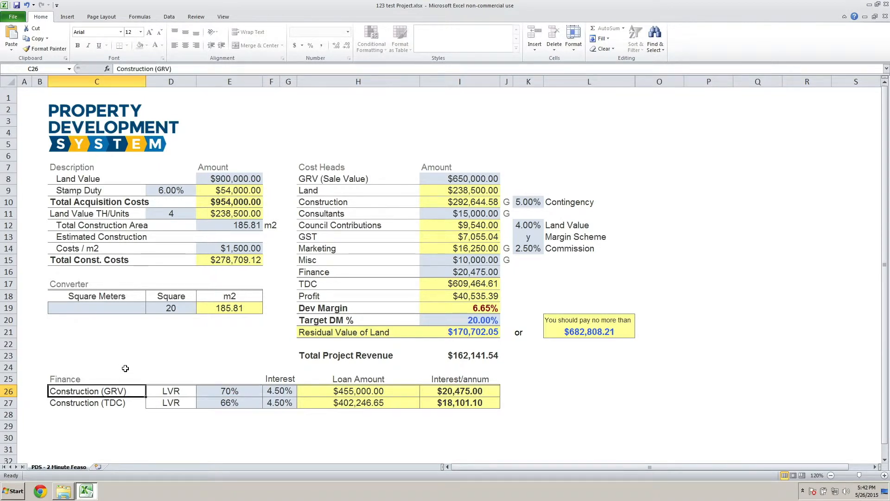
key(Right)
key(Right)
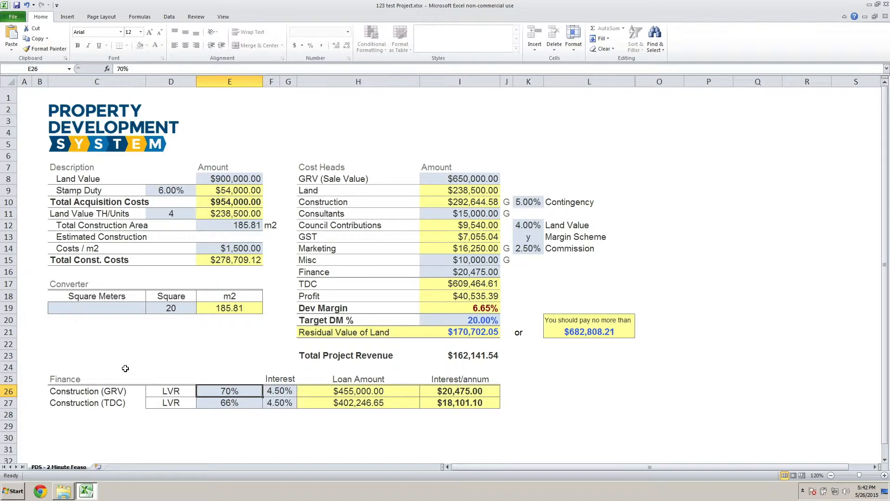
key(Left)
key(Left)
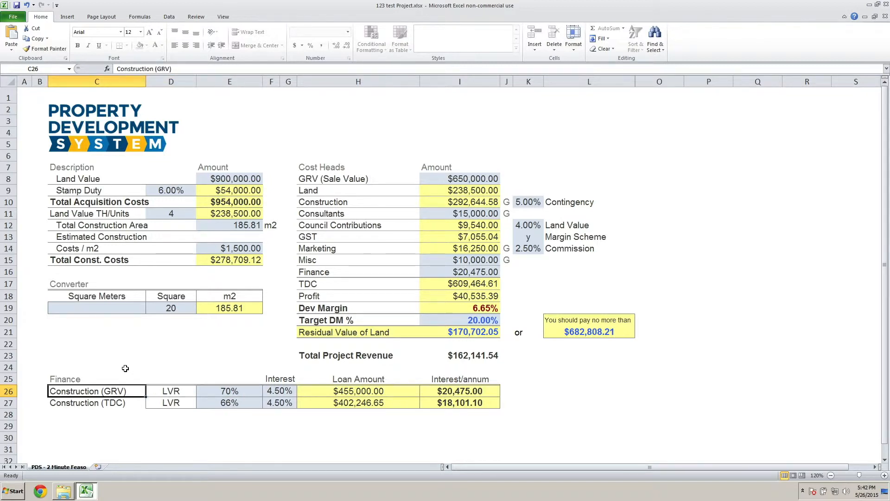
click(318, 178)
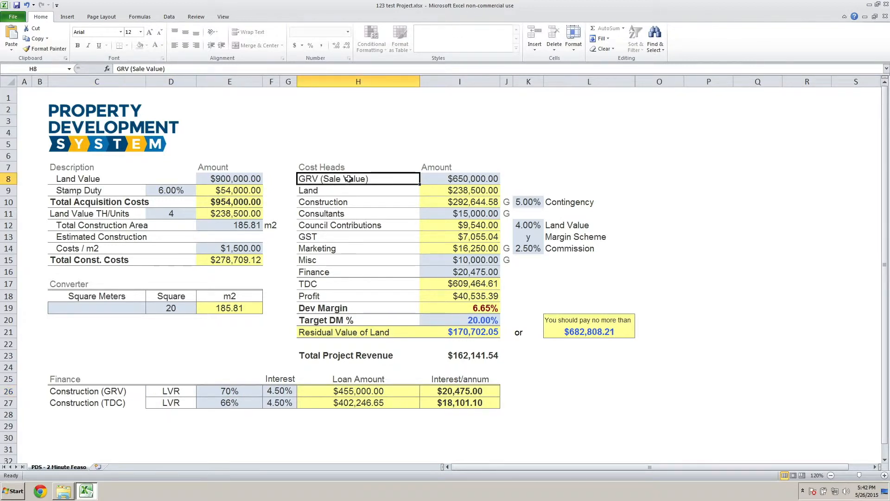
click(229, 390)
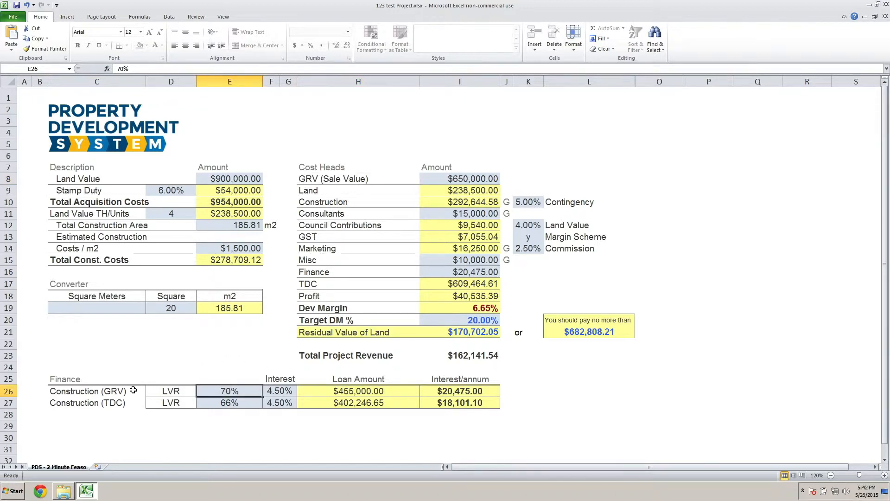
click(87, 405)
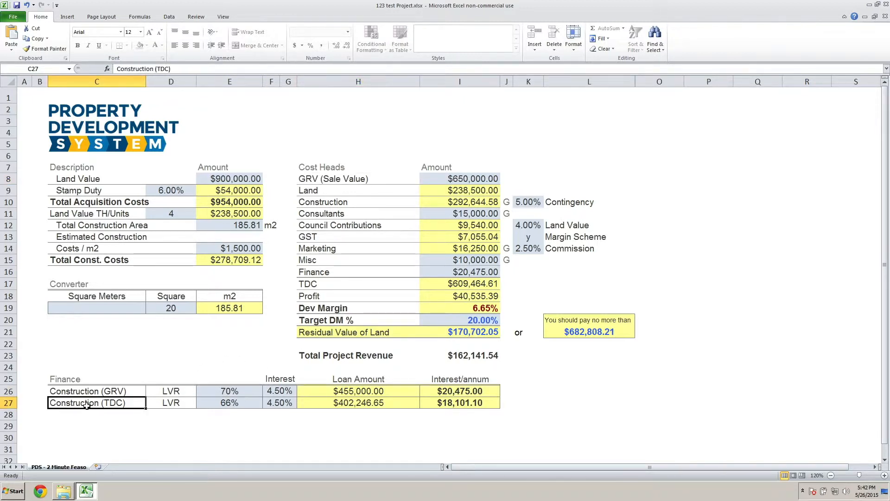
click(249, 405)
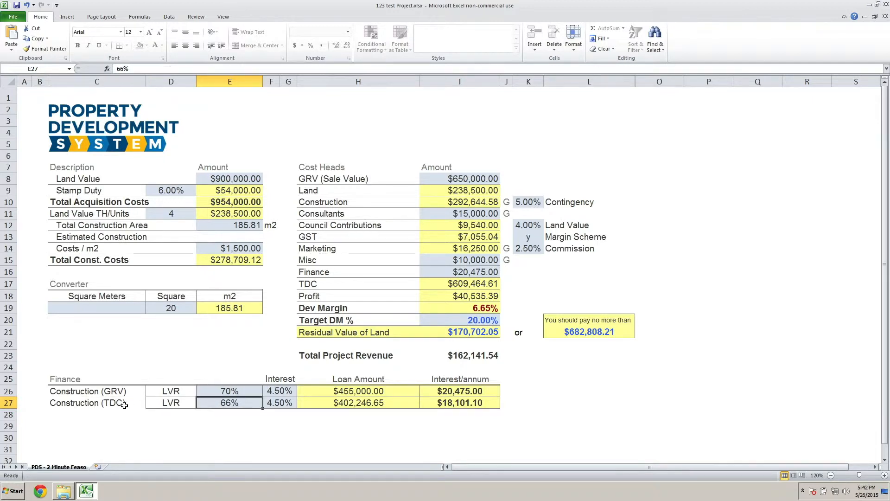
Step: Set the LVR to 65% for Construction (GRV) and 70% for Construction (TDC)
click(236, 391)
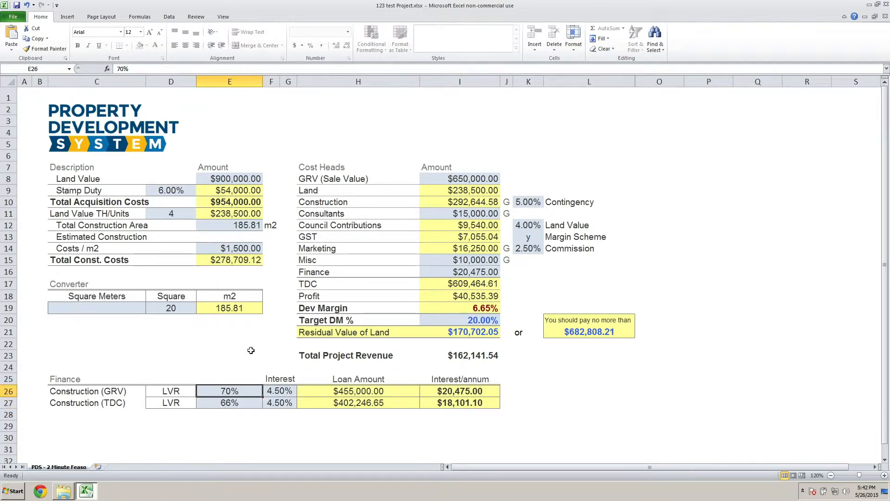
text(65)
key(Return)
text(70)
key(Return)
key(Up)
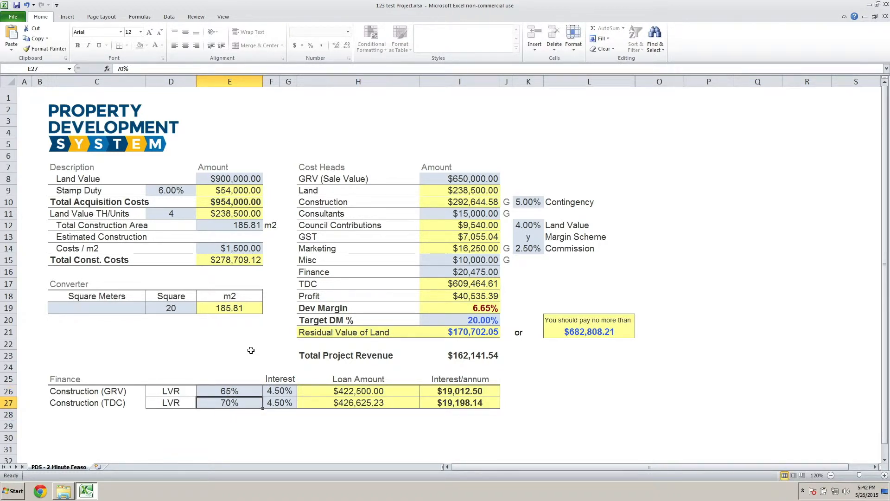
Step: Set the interest rate to 6% for both the Construction (GRV) and Construction (TDC) finance rows
key(Up)
key(Right)
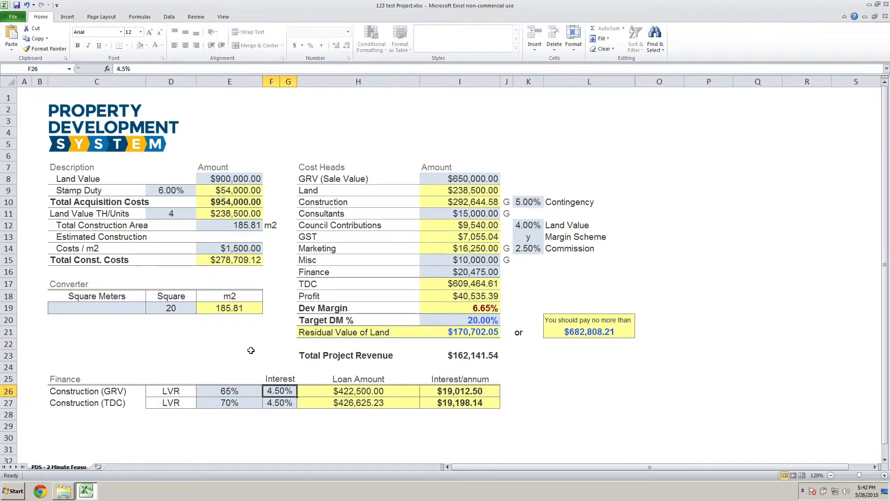
text(6)
key(Return)
text(6)
key(Return)
key(Up)
key(Up)
key(Right)
key(Right)
key(Right)
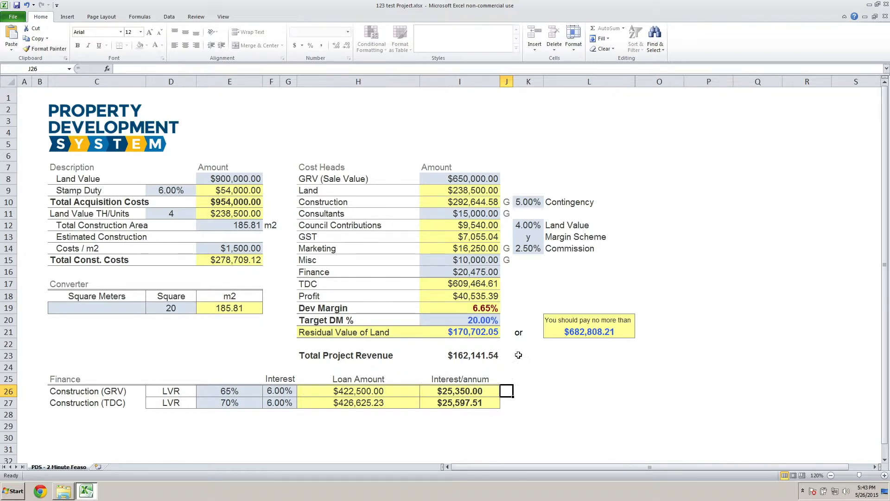
Step: Set the Finance amount in the cost heads to 25350, matching the annual interest on the GRV-based loan
click(473, 273)
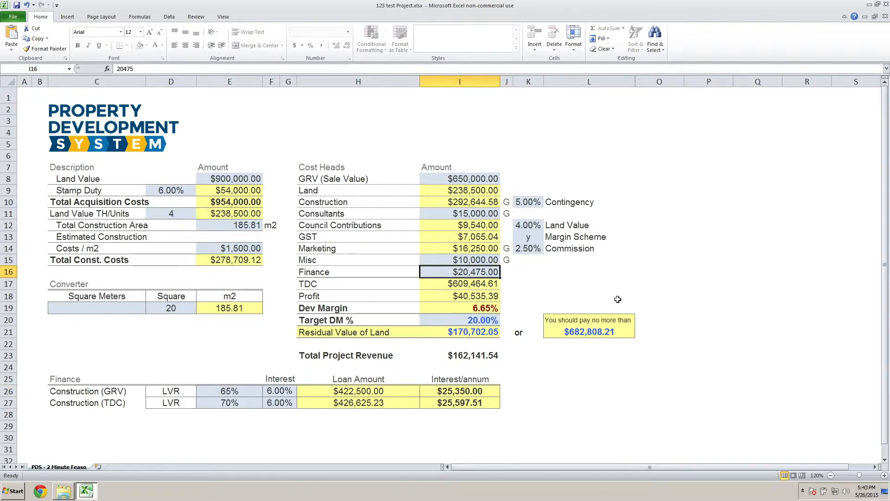
text(25)
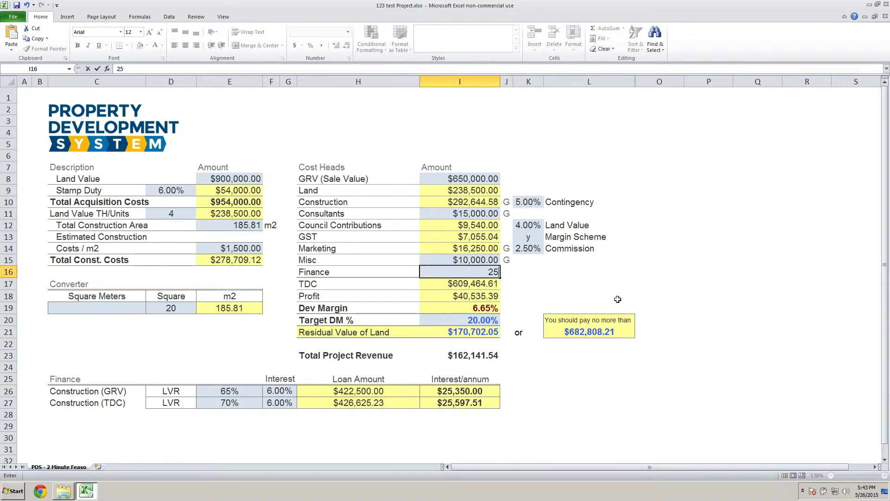
text(350)
key(Return)
key(Up)
key(Up)
key(Down)
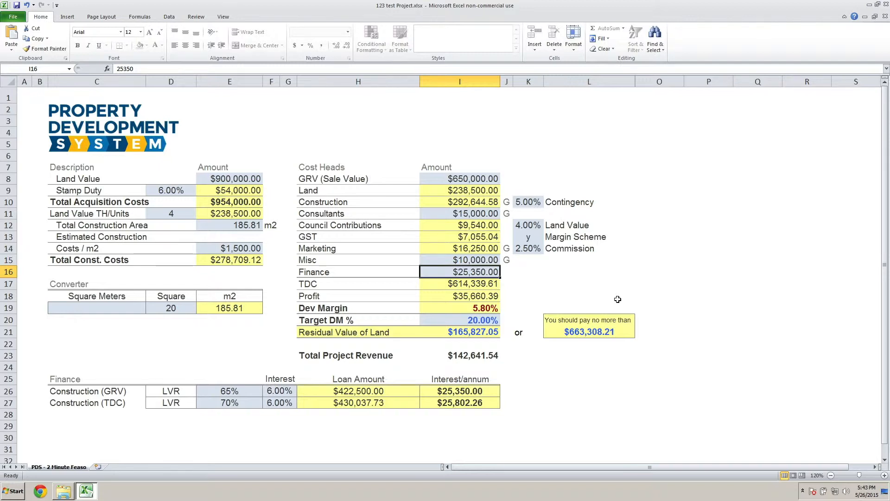
key(Left)
key(Right)
key(Left)
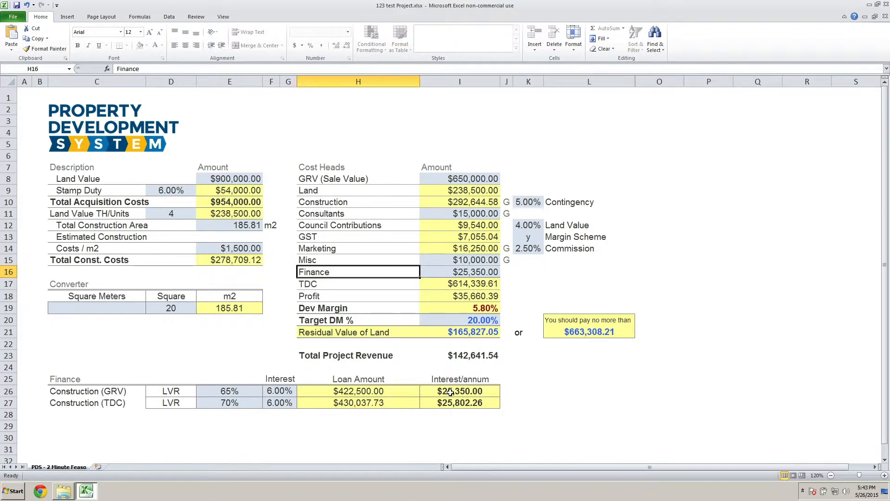
Step: Re-enter 25350 as the Finance amount in the cost heads
click(465, 272)
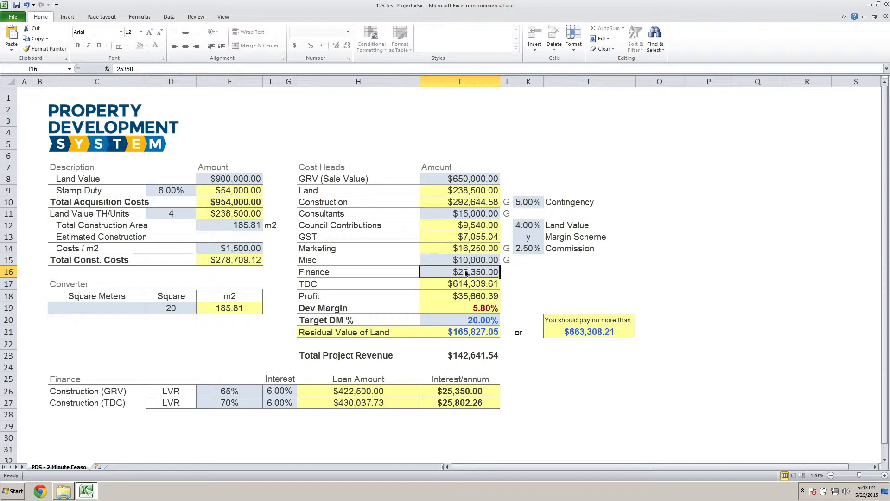
text(25350)
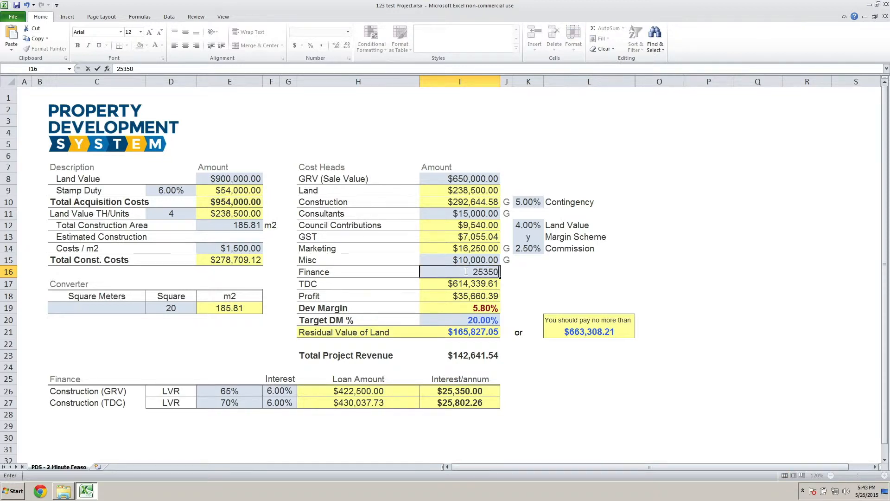
key(Return)
key(Up)
key(Up)
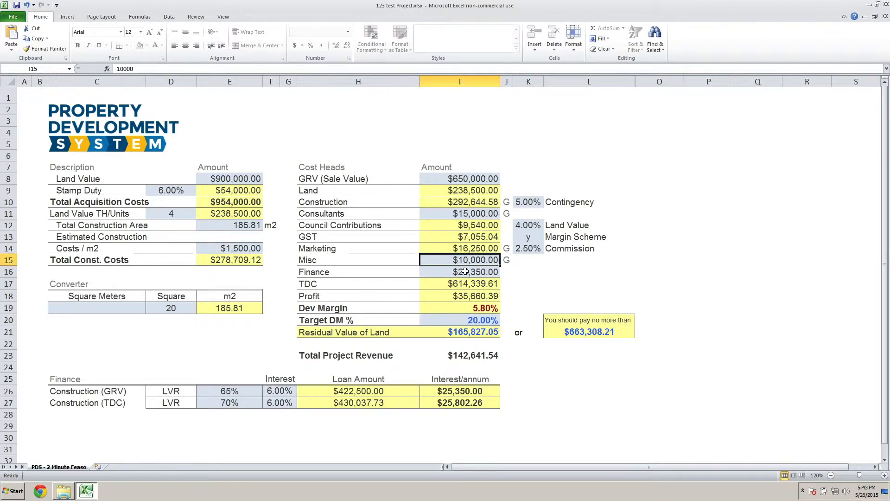
key(Down)
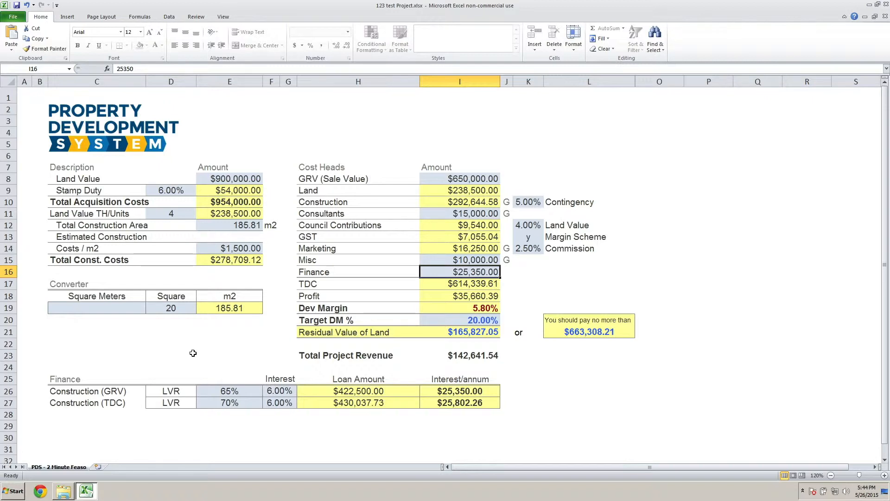
Step: Review the cost head amounts from GRV (Sale Value) down to Consultants
click(433, 179)
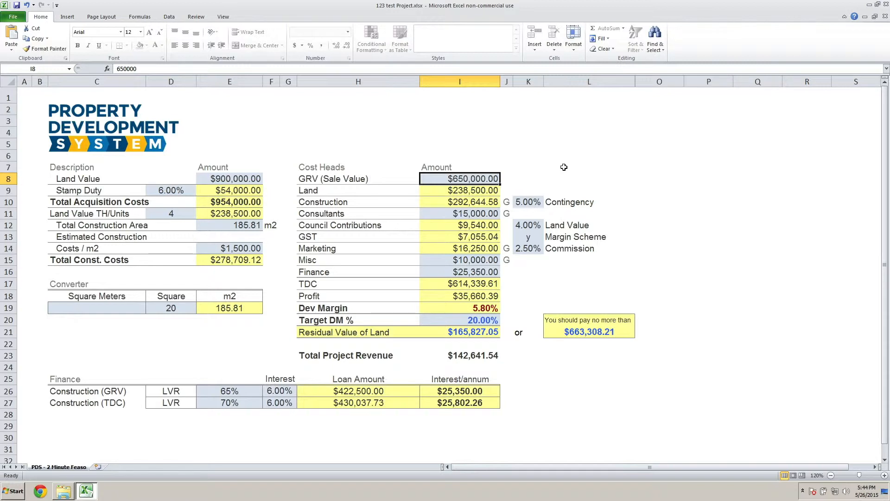
key(Down)
key(Down)
key(Down)
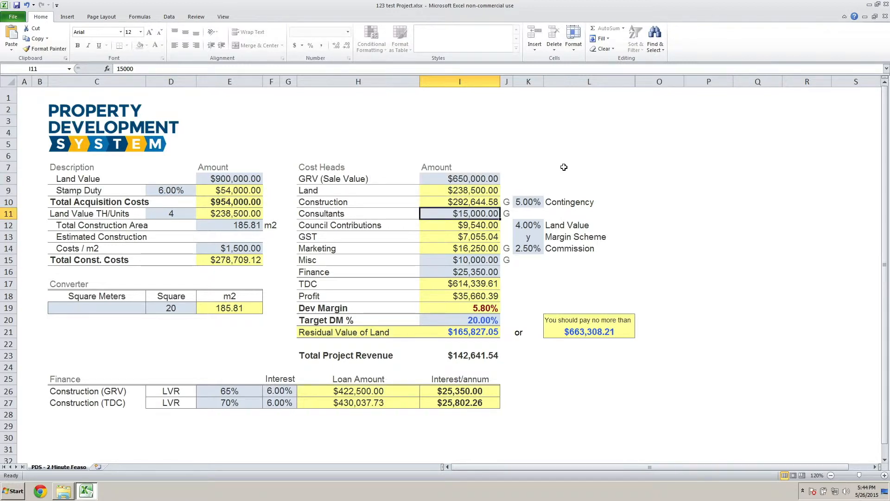
key(Up)
key(Up)
key(Up)
Step: Clear the construction Contingency rate to compare the figures without it, and restore it to 5%
key(Right)
key(Down)
key(Right)
key(Down)
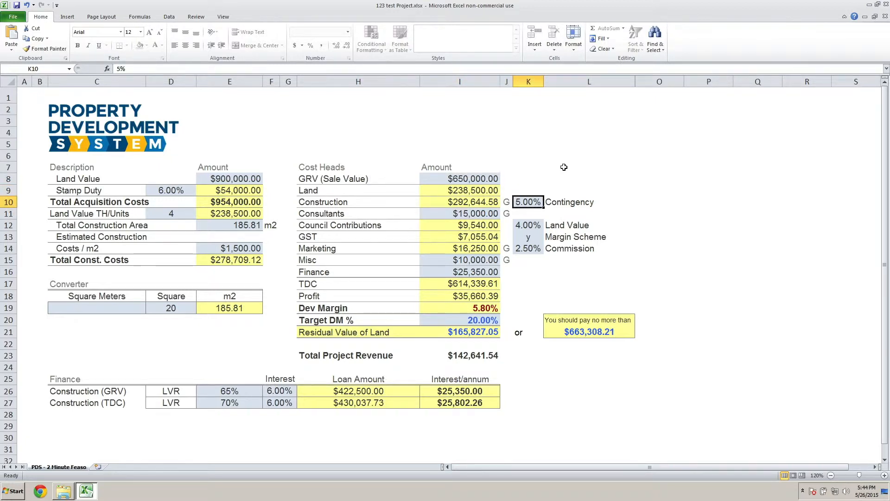
key(Delete)
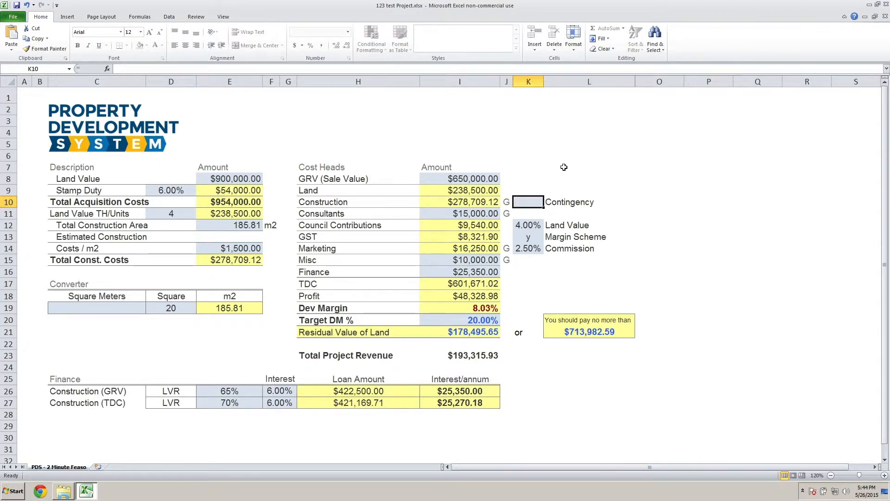
text(5)
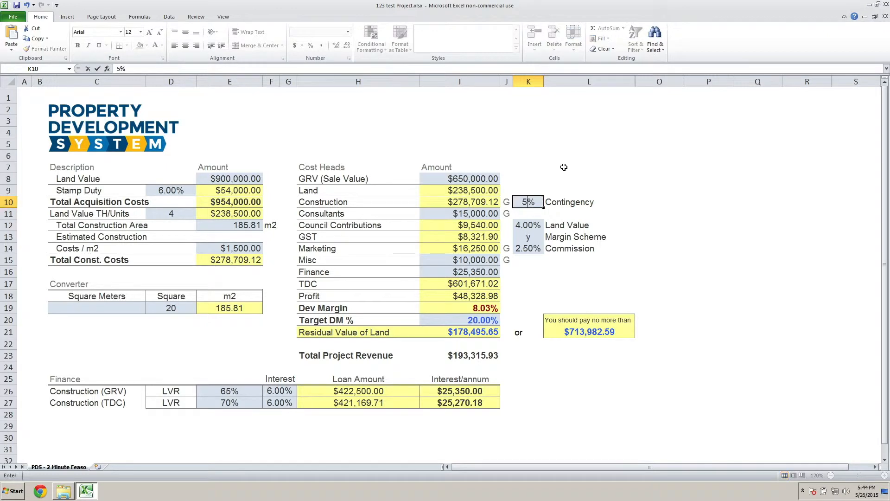
key(Return)
key(Up)
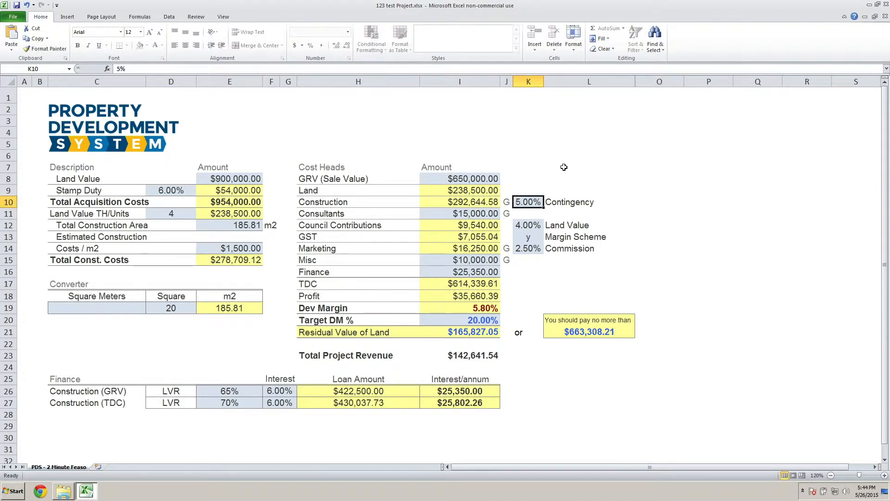
Step: Review the construction cost per m2, the Contingency rate and the Consultants amount
click(238, 245)
click(528, 203)
click(461, 214)
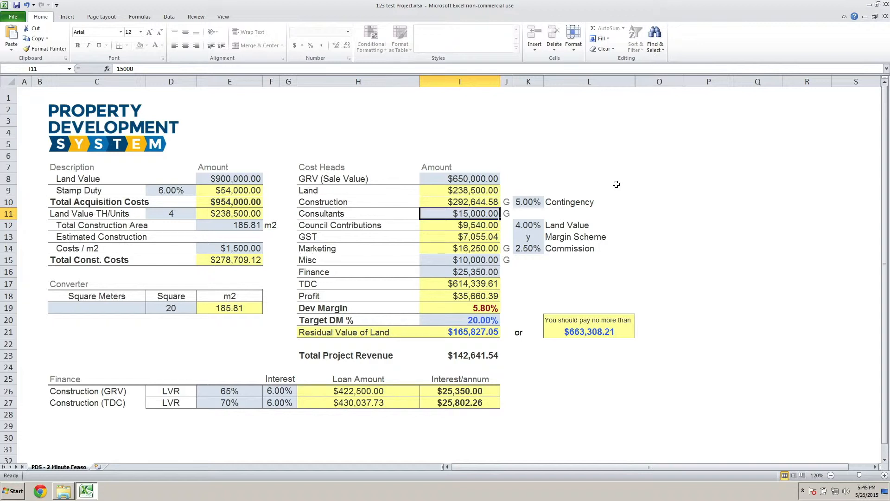
Step: Try a Consultants amount of 10000 in the cost heads to compare the development margin
text(10000)
key(Return)
key(Up)
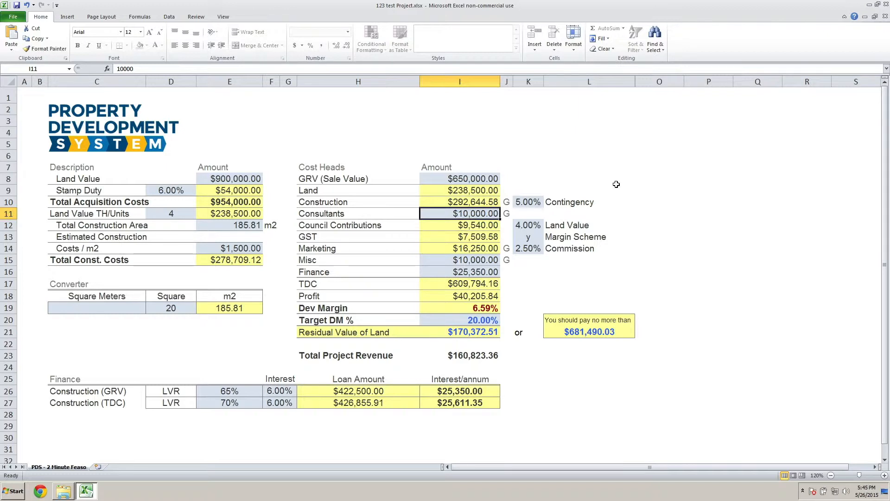
Step: Try a Consultants amount of 125000 and go over the neighbouring cost head amounts
text(125000)
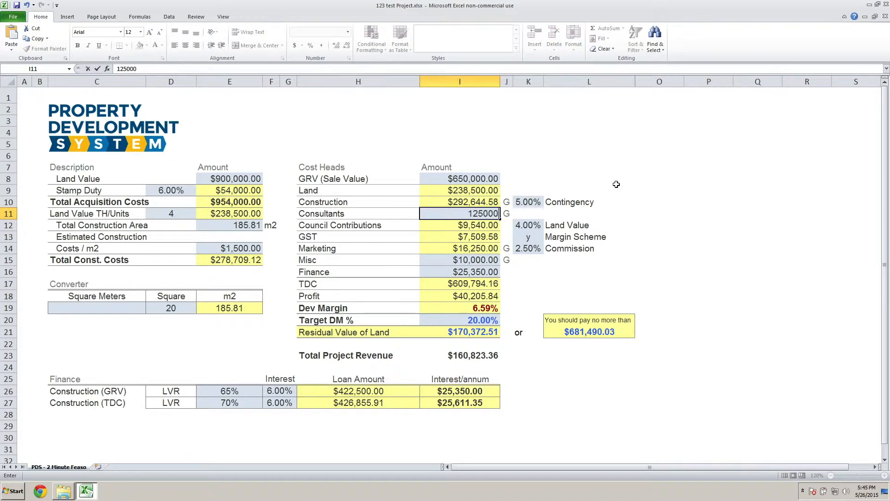
key(Return)
key(Up)
key(Up)
key(Up)
key(Up)
key(Up)
key(Up)
key(Up)
key(Down)
key(Down)
key(Down)
key(Down)
key(Down)
key(Down)
key(Down)
key(Up)
key(Up)
key(Up)
key(Up)
Step: Set the Consultants amount in the cost heads to 12,500
text(12,500)
key(Return)
key(Up)
key(Up)
key(Up)
key(Up)
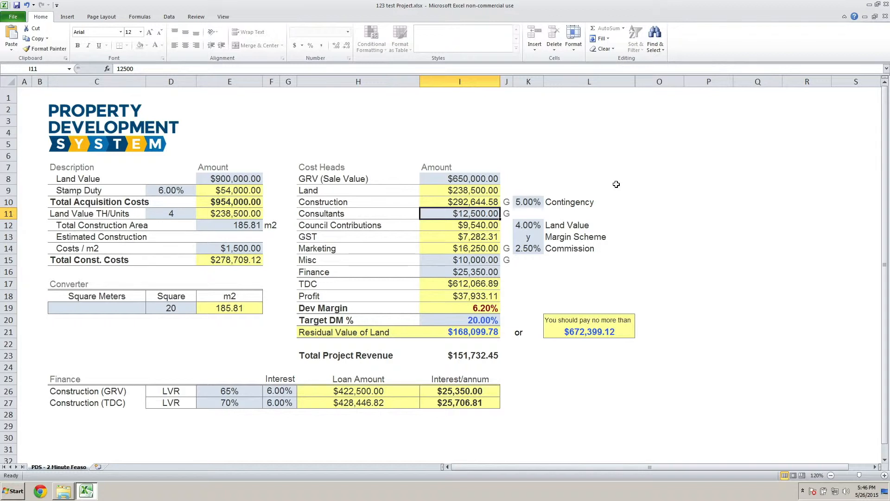
Step: Test the Council Contributions rate at 6% of land value, and set it back to 4%
key(Down)
key(Up)
key(Right)
key(Down)
key(Right)
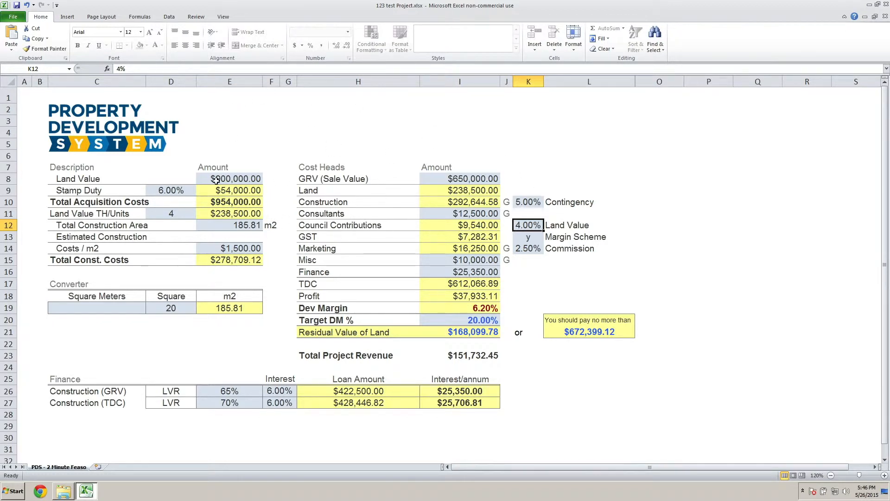
text(6)
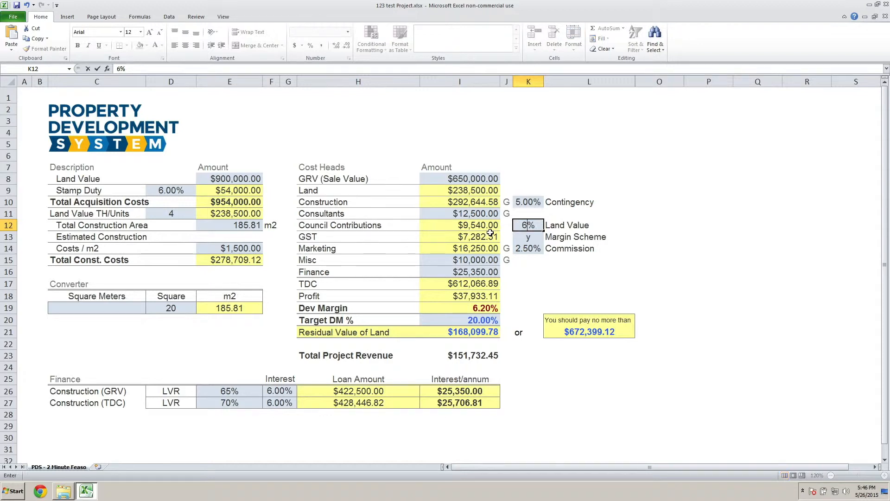
key(Return)
key(Up)
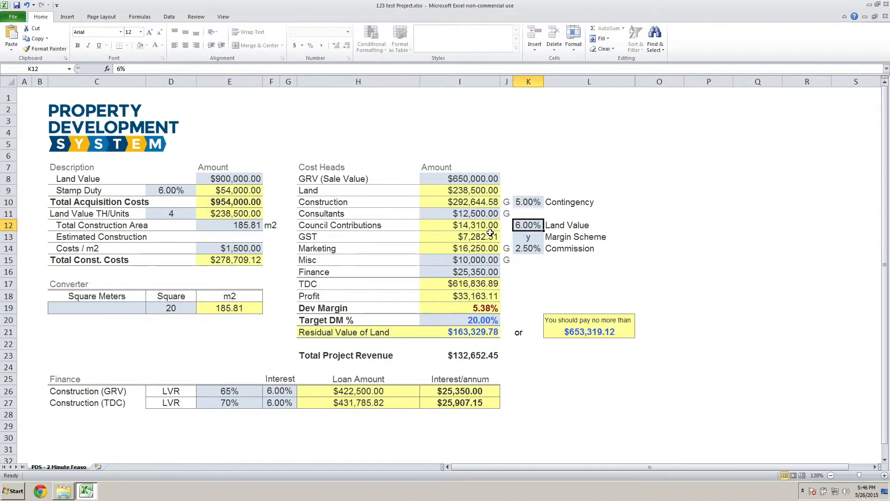
text(4)
key(Return)
key(Up)
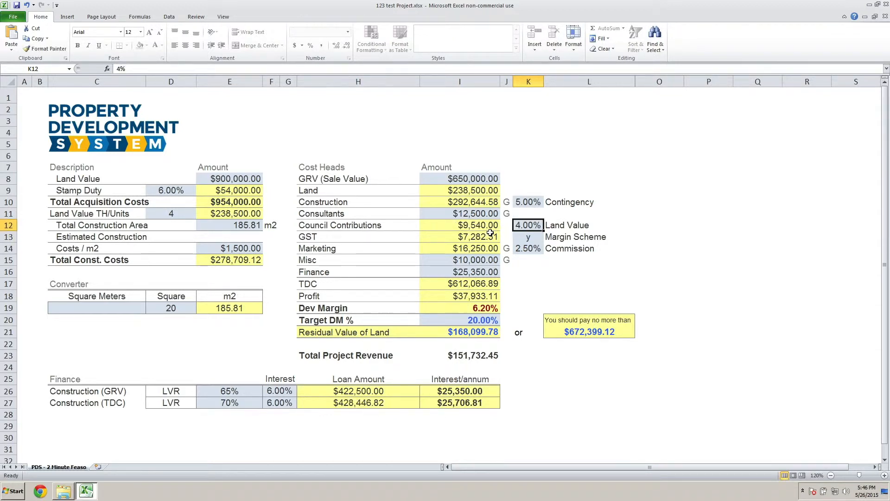
key(Left)
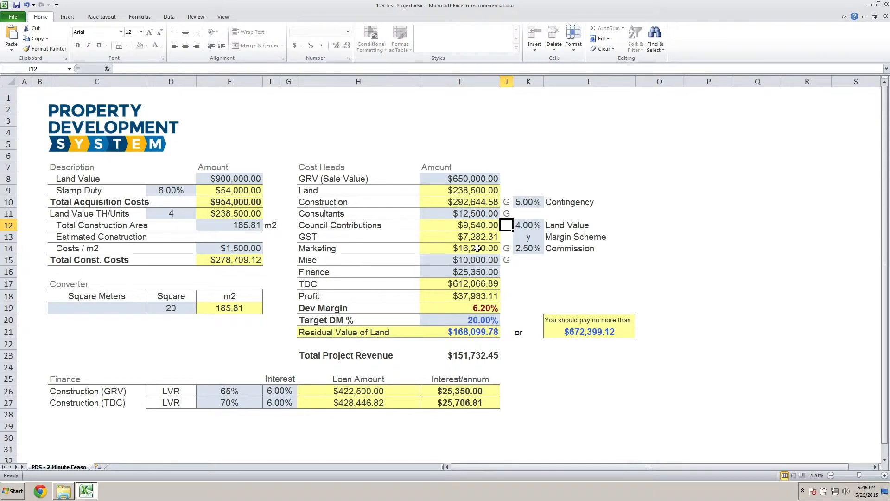
Step: Test the Marketing commission rate at 1% and 2%, and set it back to 2.5%
click(536, 249)
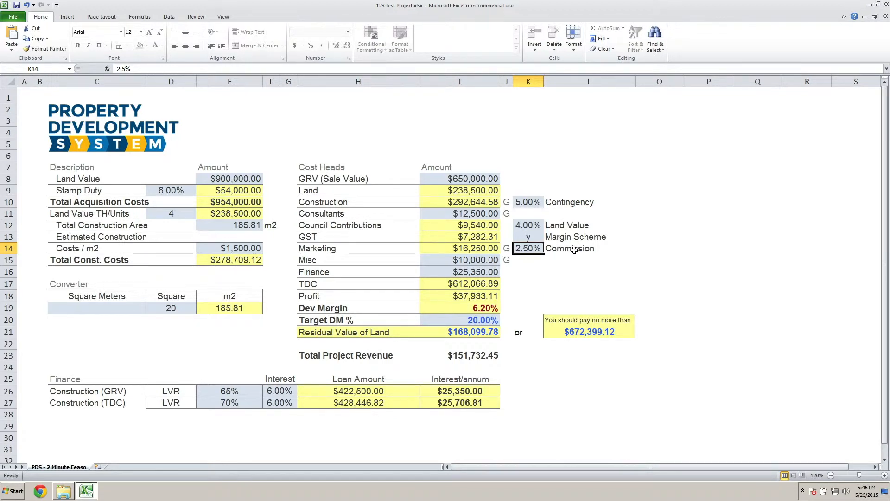
text(1)
key(Return)
key(Up)
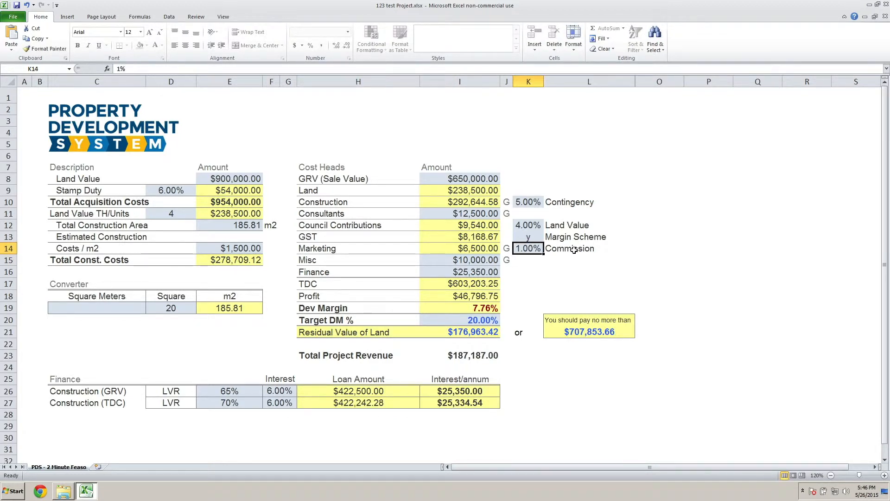
text(2)
key(Return)
key(Up)
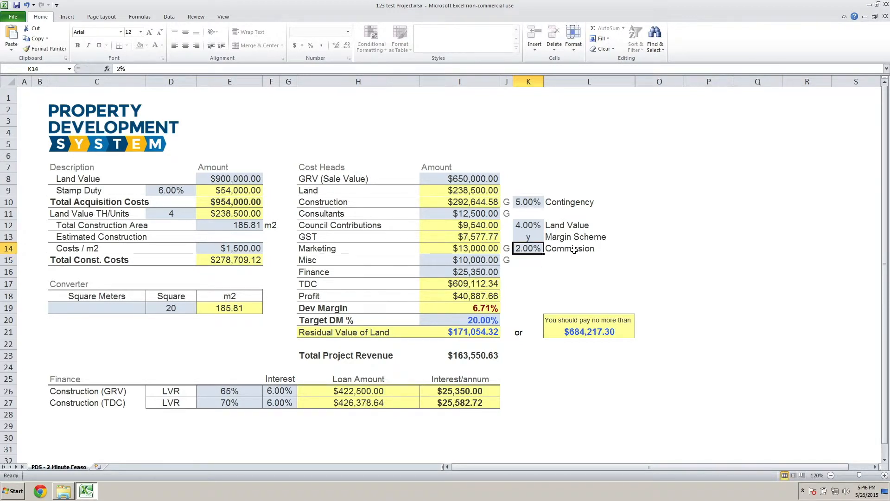
text(2.5)
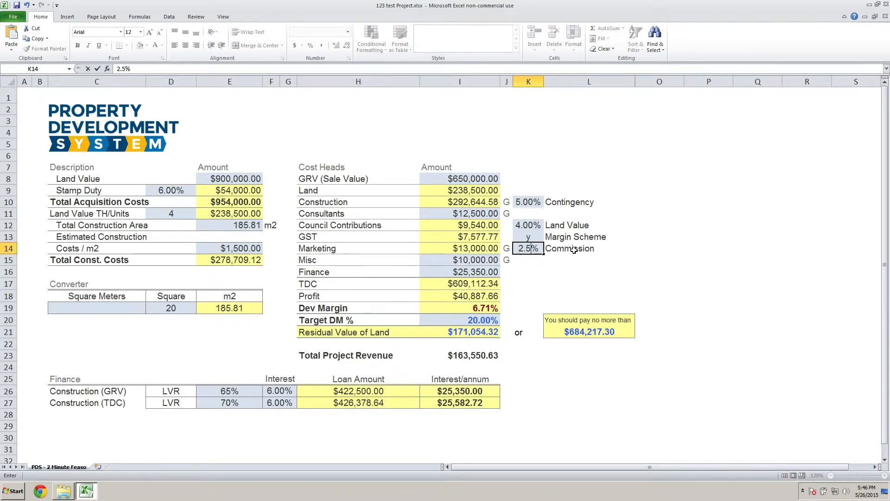
key(Return)
key(Up)
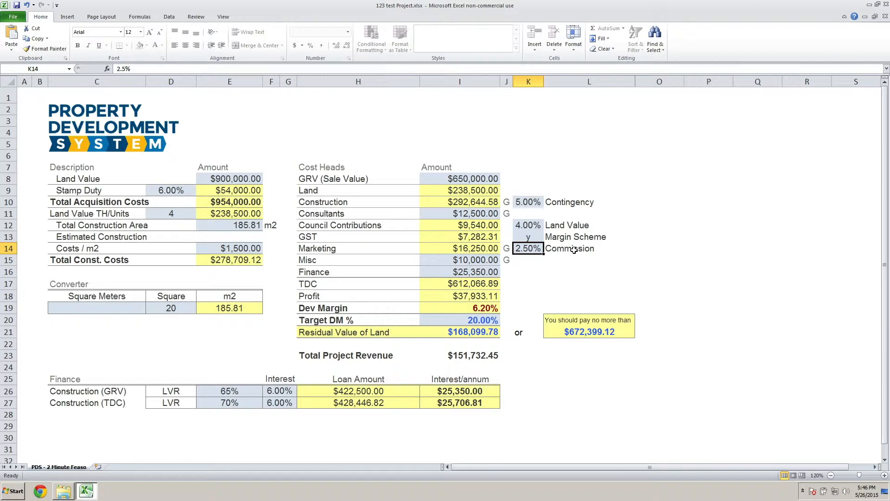
Step: Set the Misc amount in the cost heads to 11000
click(494, 258)
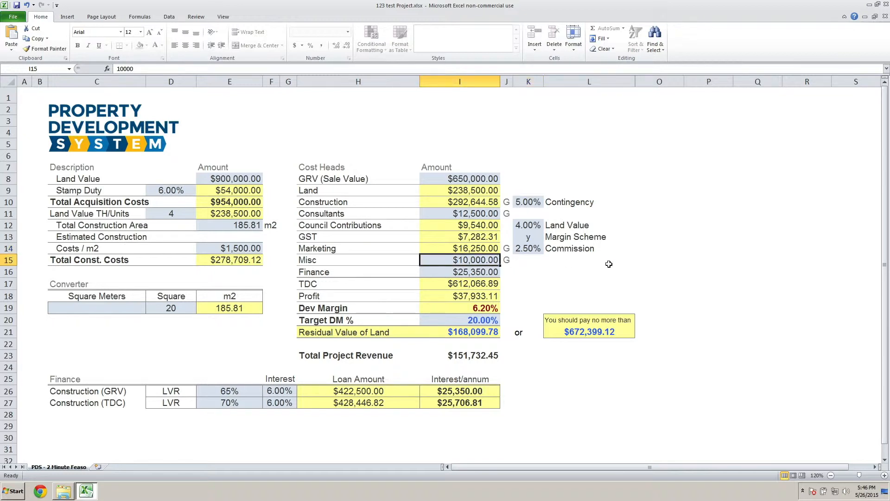
text(11000)
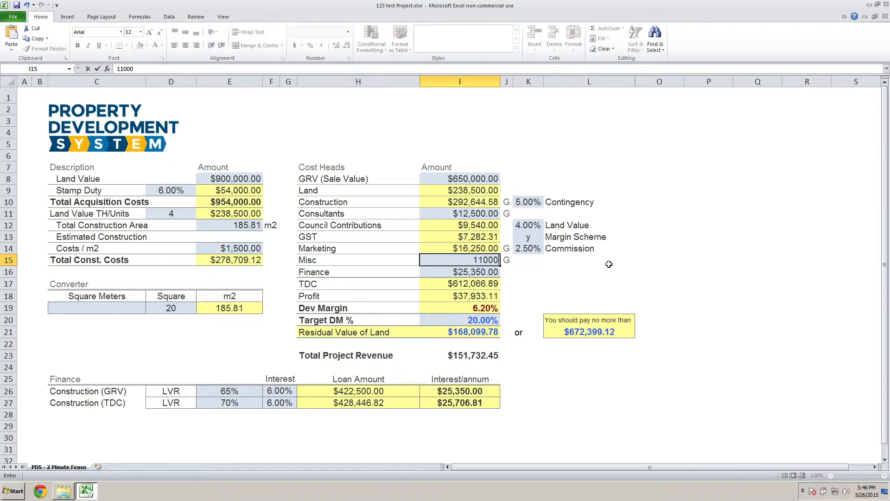
key(Return)
key(Up)
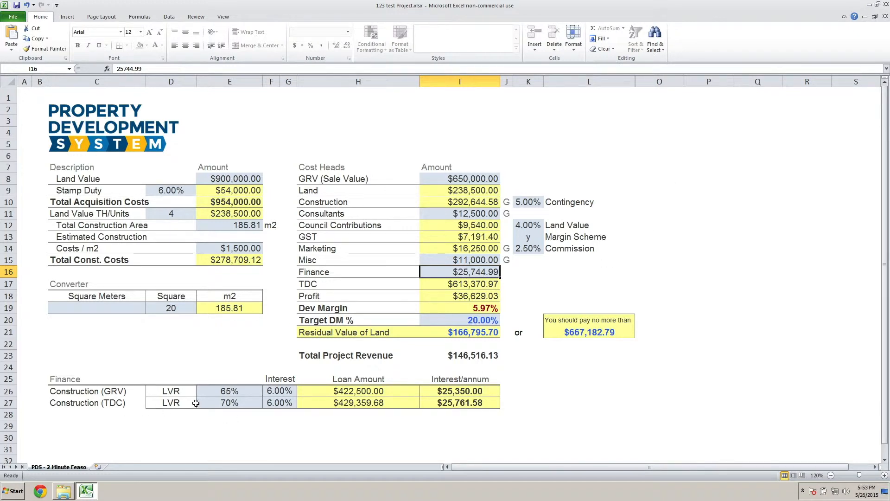
Step: Examine the Construction (GRV) and Construction (TDC) rows of the Finance table, comparing their LVR and interest terms
drag(71, 392, 408, 387)
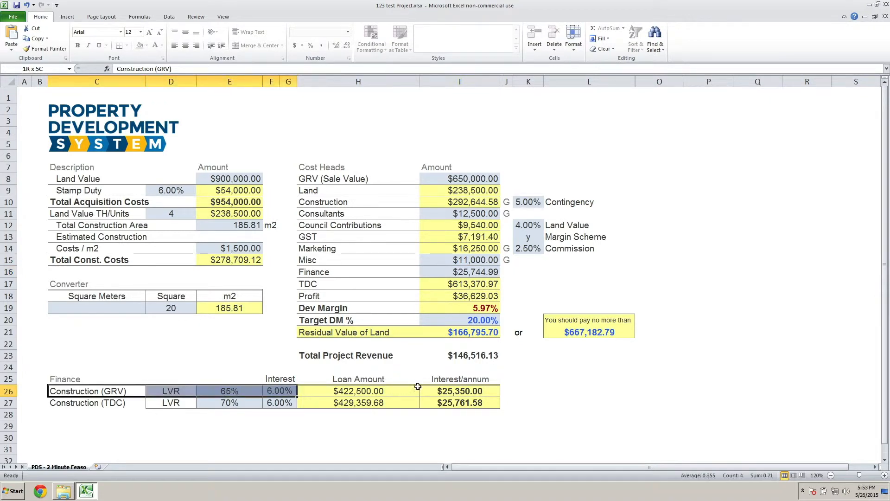
drag(79, 402, 186, 405)
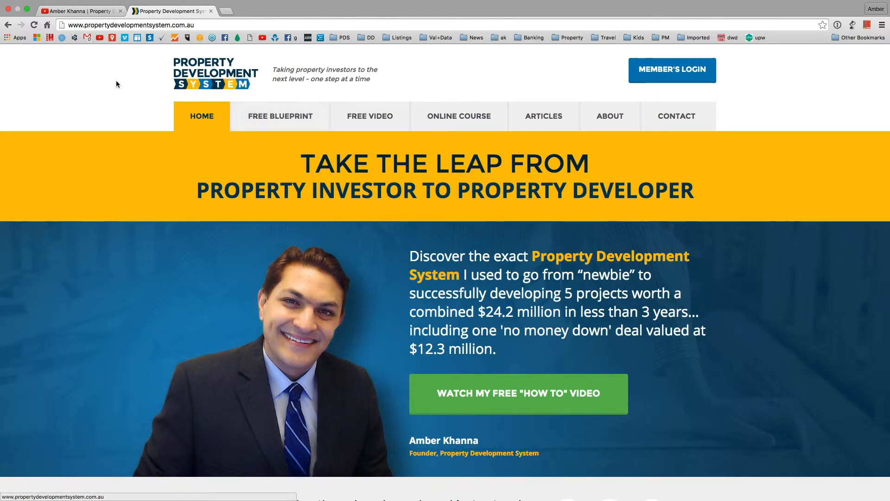
Step: Switch to the Property Development System website in the browser, view its Free Blueprint page, and return to the home page
click(276, 120)
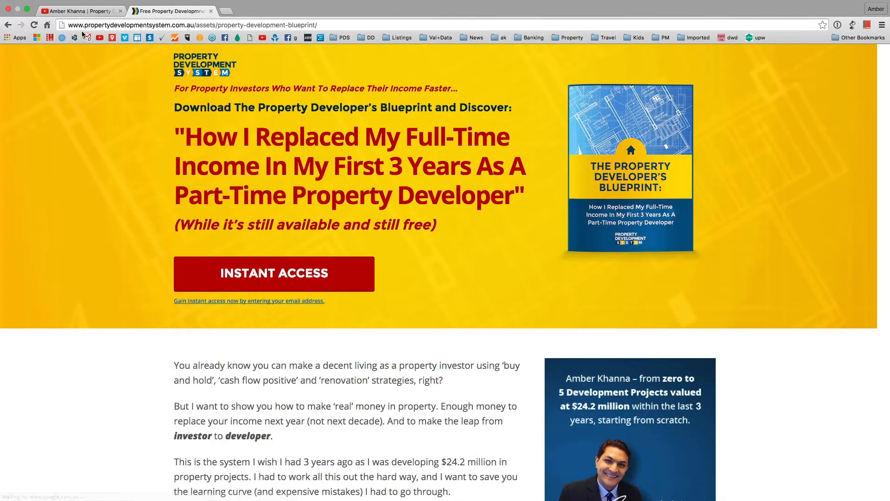
click(8, 25)
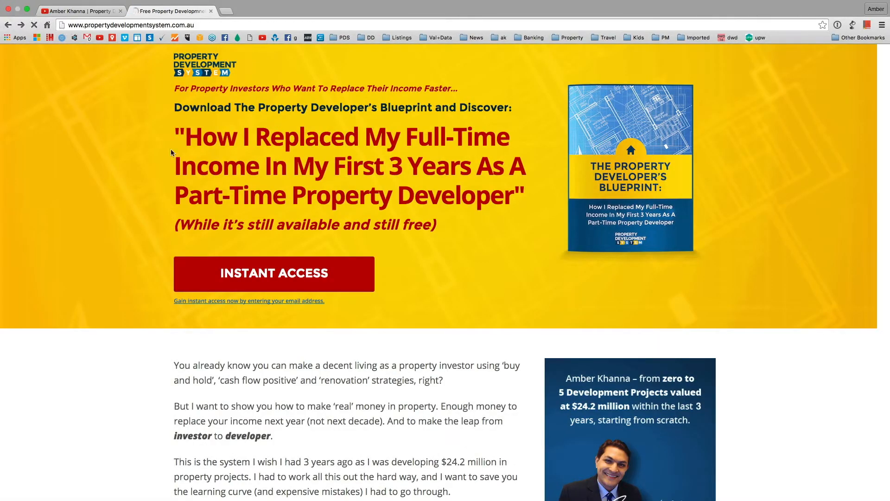